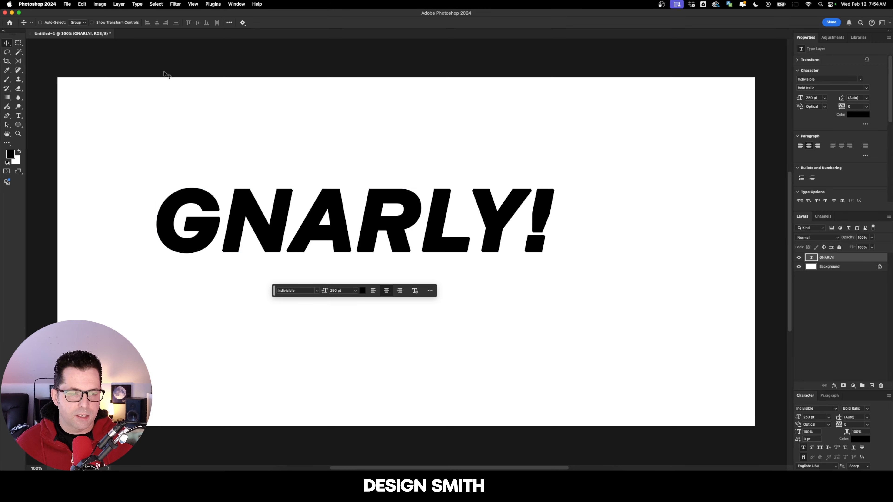
Center the GNARLY! text horizontally and vertically on the canvas.
{"action": "key", "text": "super+a"}
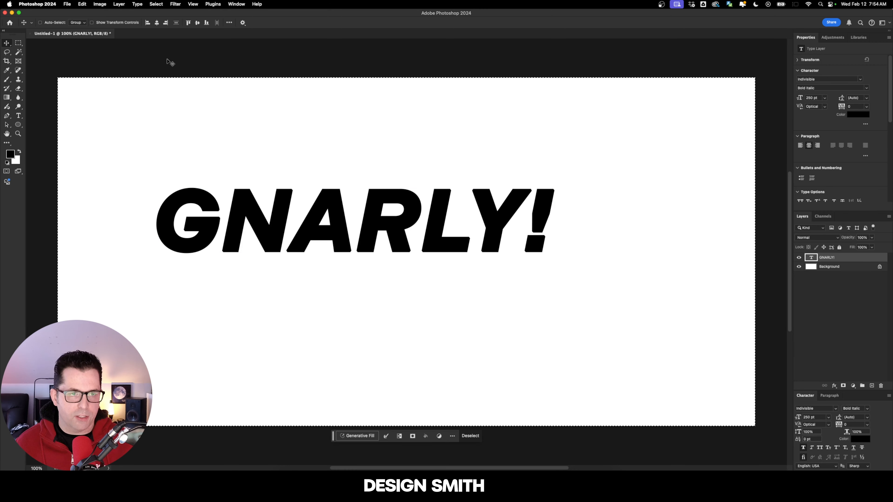
{"action": "left_click", "coordinate": [158, 23]}
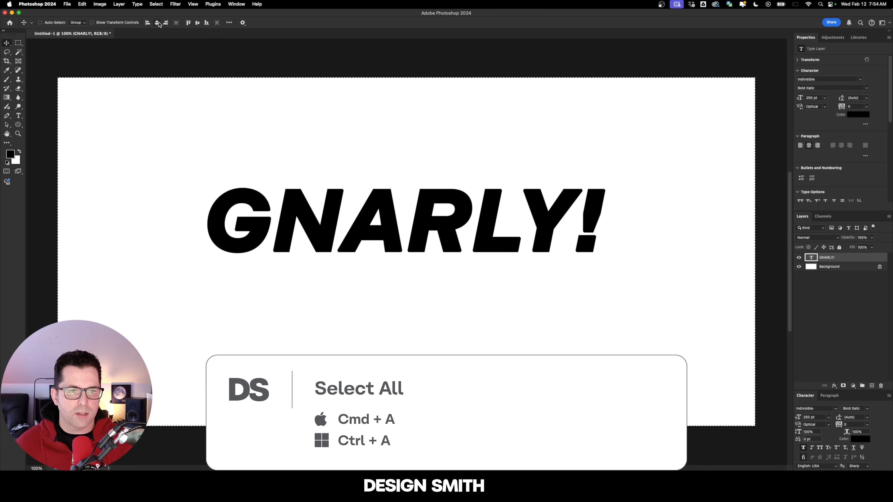
{"action": "left_click", "coordinate": [197, 23]}
{"action": "key", "text": "super+d"}
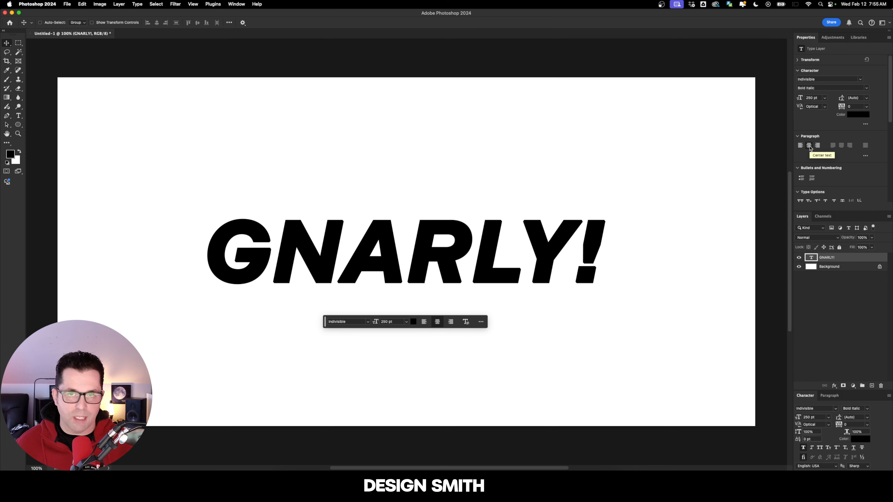
Convert the GNARLY! text layer to a smart object and apply a Gaussian Blur with a 10-pixel radius.
{"action": "right_click", "coordinate": [857, 259]}
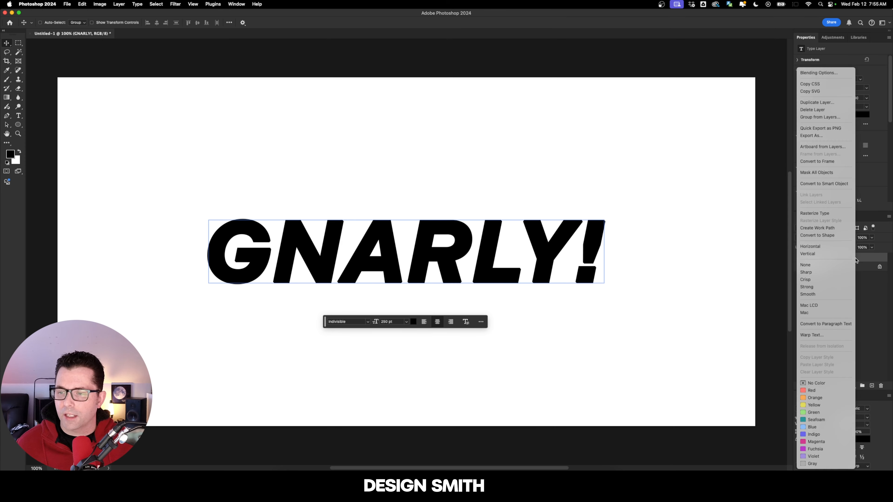
{"action": "left_click", "coordinate": [823, 184]}
{"action": "left_click", "coordinate": [174, 4]}
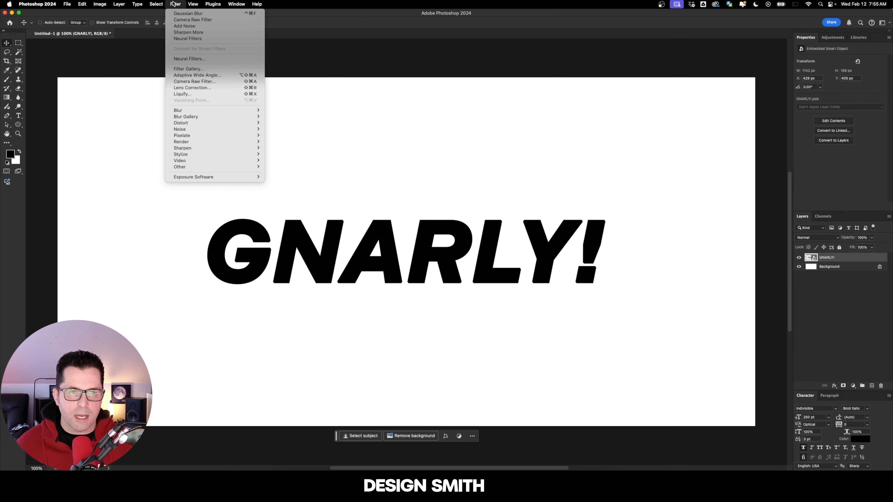
{"action": "mouse_move", "coordinate": [218, 110]}
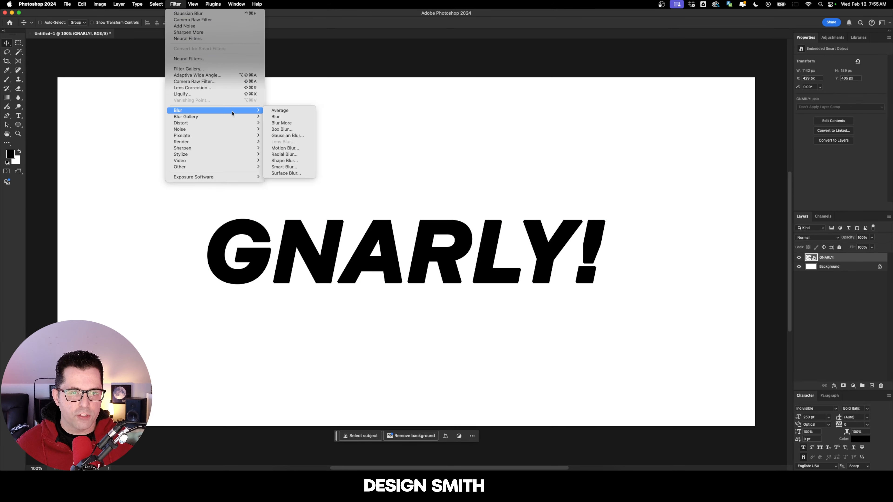
{"action": "left_click", "coordinate": [297, 136]}
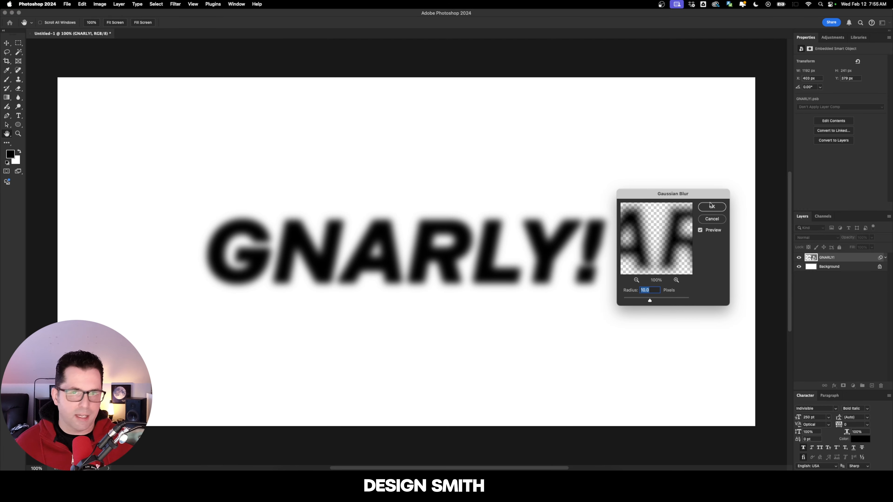
{"action": "left_click", "coordinate": [711, 206]}
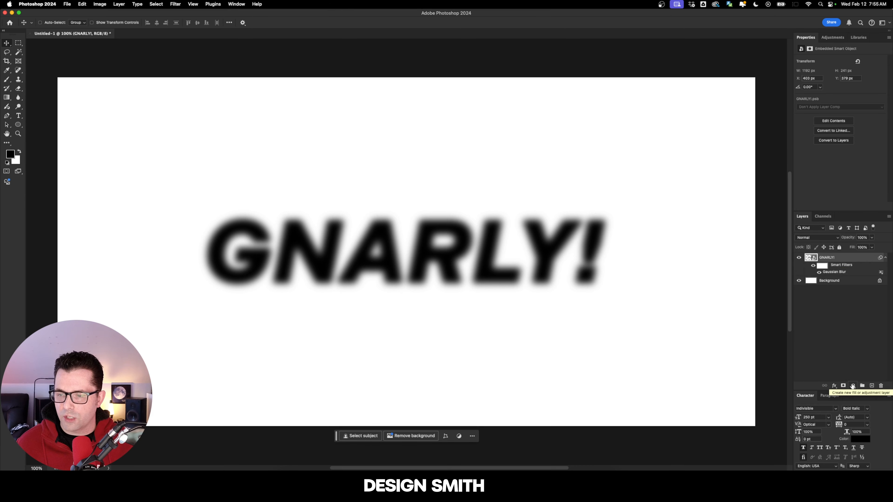
Add a Threshold adjustment layer above the blurred text with a threshold level of 124.
{"action": "left_click", "coordinate": [853, 386]}
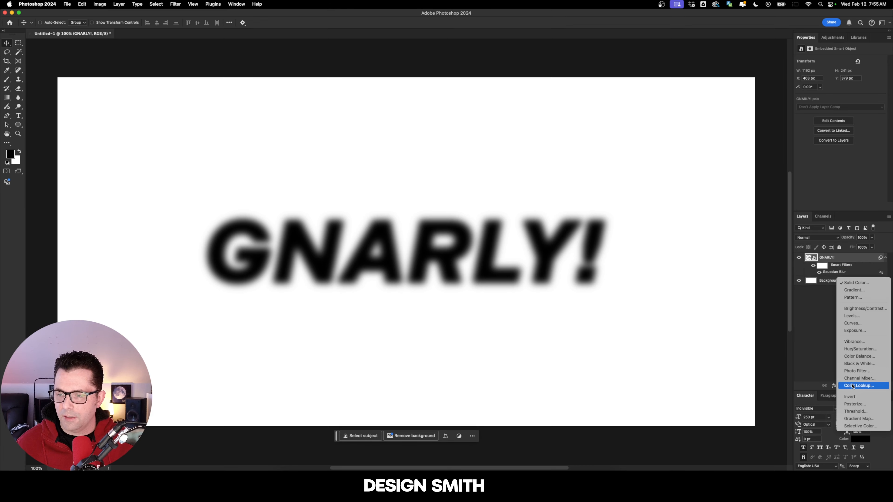
{"action": "left_click", "coordinate": [866, 413]}
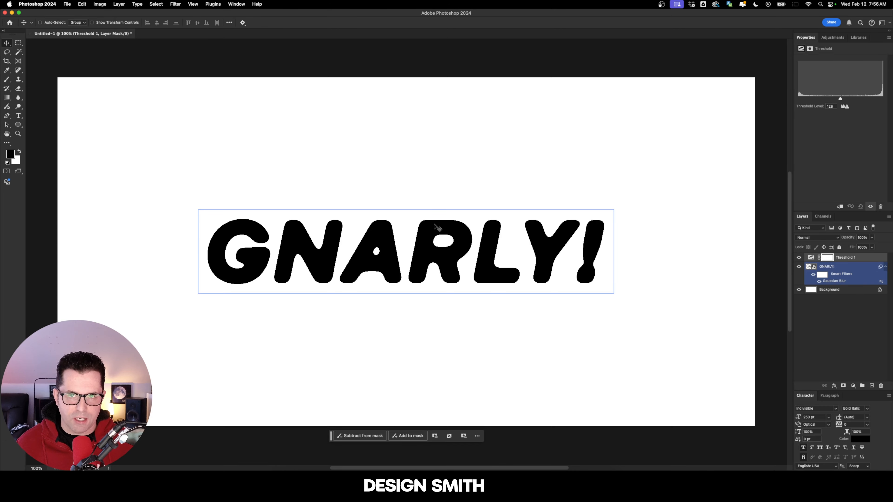
{"action": "mouse_move", "coordinate": [841, 98]}
{"action": "left_mouse_down"}
{"action": "mouse_move", "coordinate": [855, 101]}
{"action": "mouse_move", "coordinate": [839, 101]}
{"action": "left_mouse_up"}
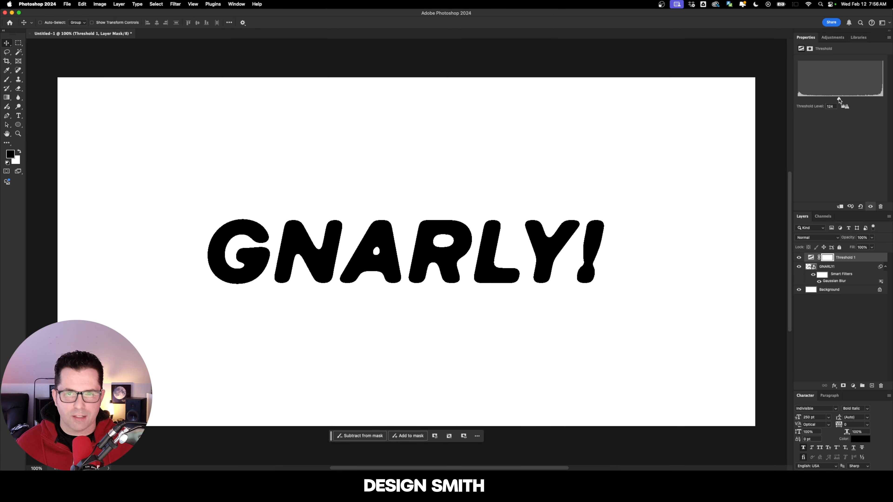
Add a white solid color fill layer directly above the Background layer.
{"action": "left_click", "coordinate": [843, 291]}
{"action": "left_click", "coordinate": [831, 283], "text": "shift"}
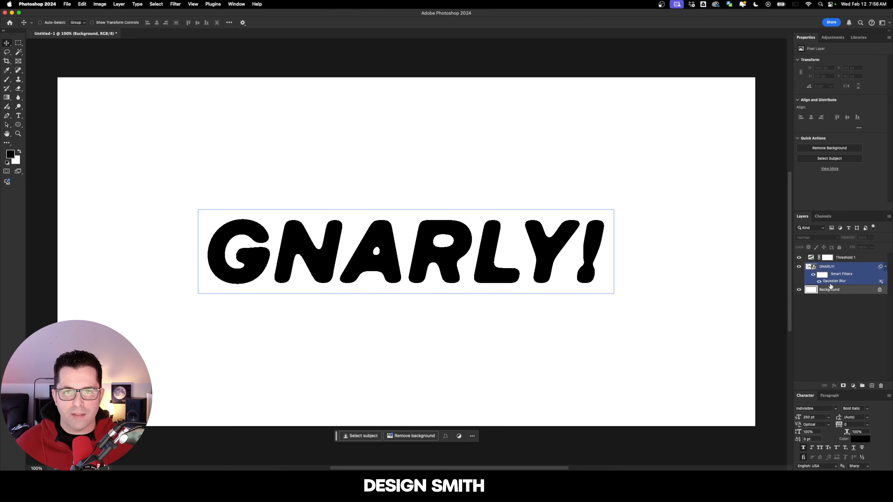
{"action": "left_click", "coordinate": [843, 300]}
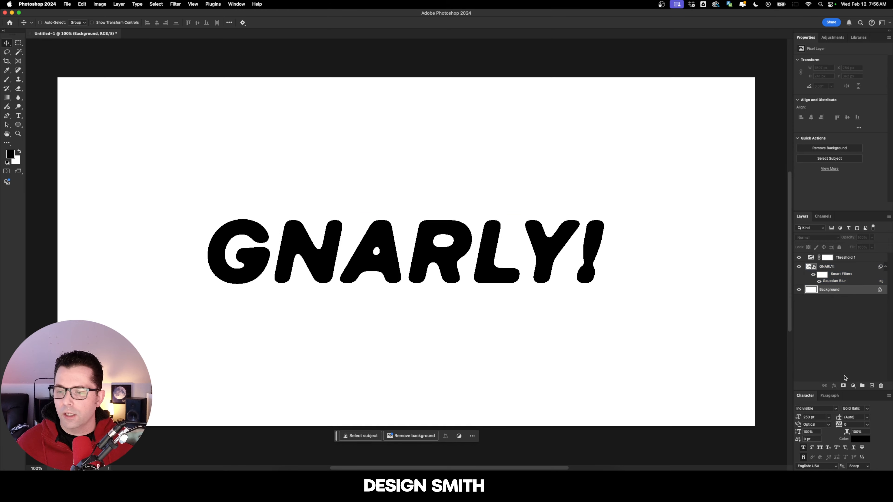
{"action": "left_click", "coordinate": [853, 386]}
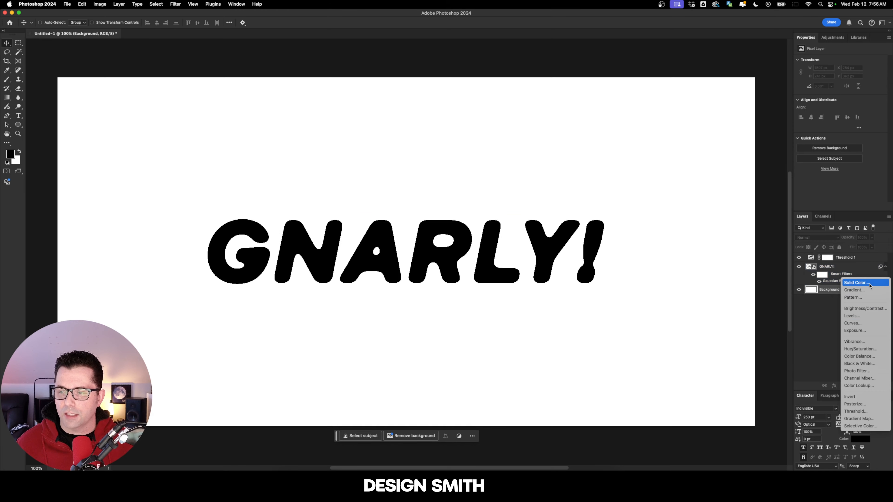
{"action": "left_click", "coordinate": [856, 282]}
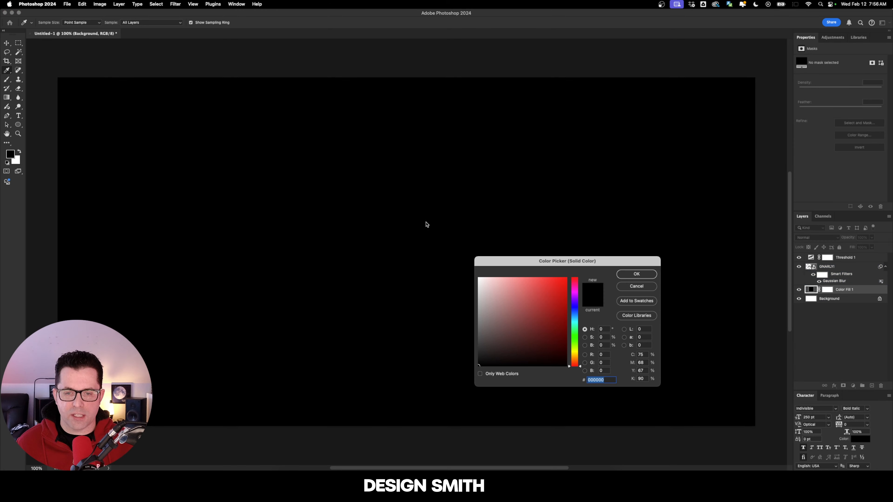
{"action": "left_click", "coordinate": [426, 224]}
{"action": "left_click", "coordinate": [647, 274]}
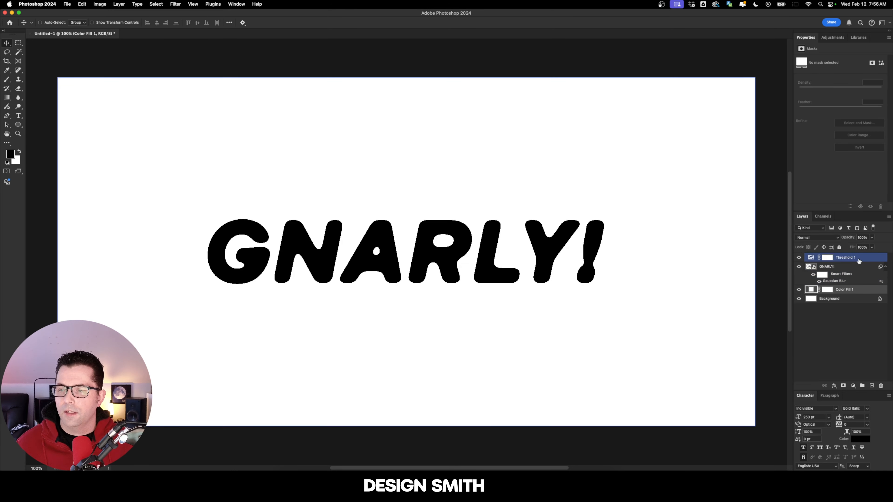
Add a red (ff0000) solid color fill above the Threshold layer and set its blend mode to Lighter Color.
{"action": "key", "text": "v"}
{"action": "left_click", "coordinate": [860, 259]}
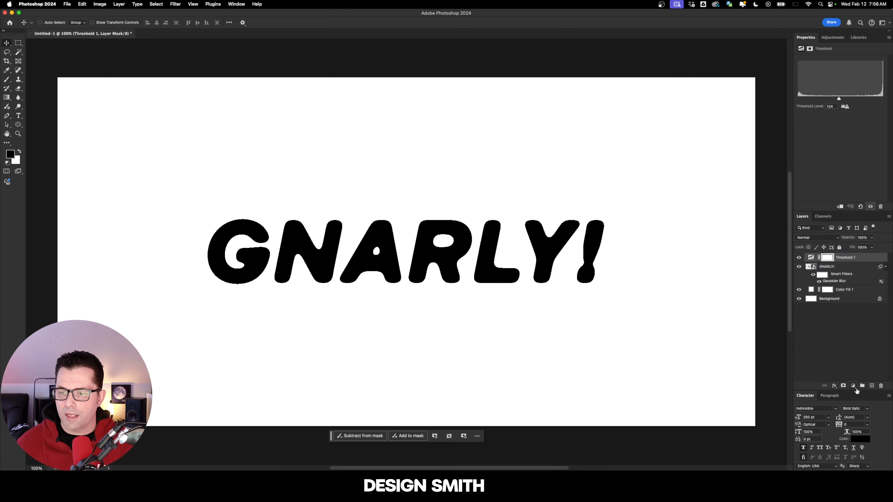
{"action": "left_click", "coordinate": [853, 386]}
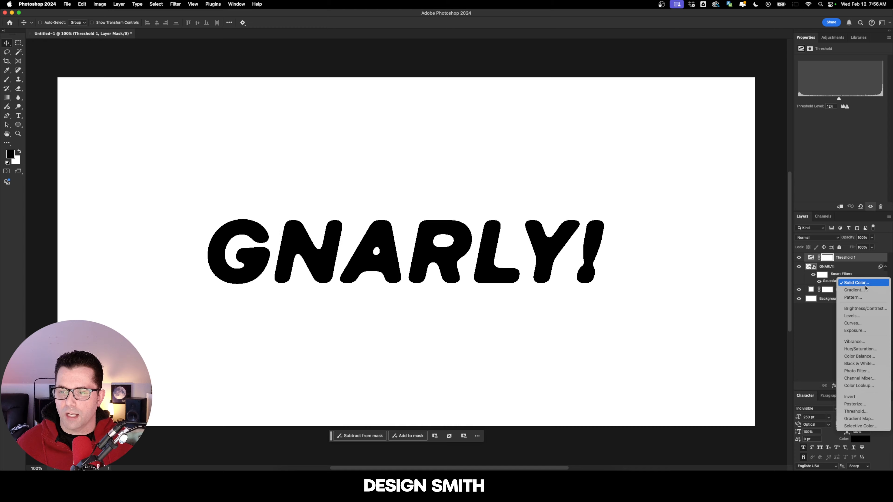
{"action": "left_click", "coordinate": [857, 283]}
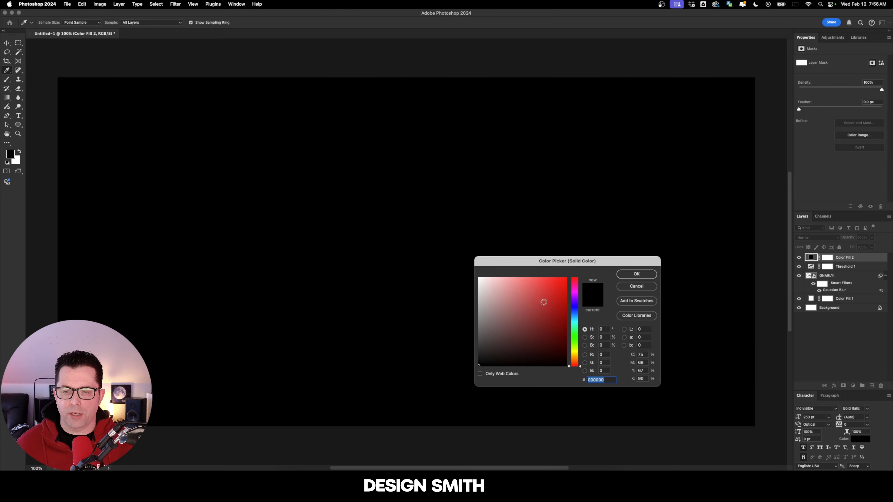
{"action": "type", "text": "ff0000"}
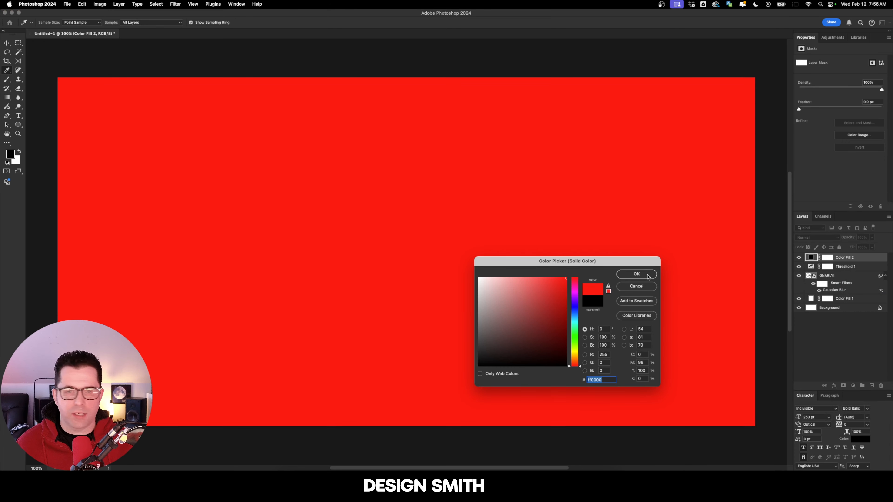
{"action": "left_click", "coordinate": [648, 277]}
{"action": "left_click", "coordinate": [816, 239]}
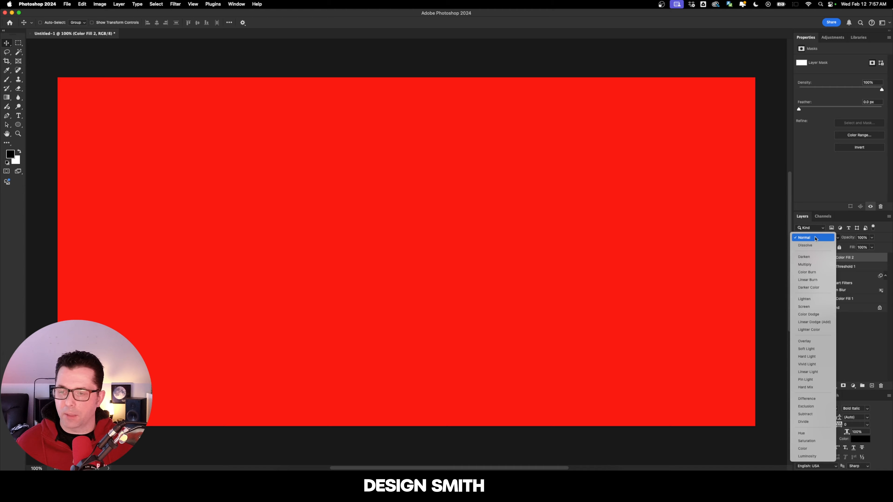
{"action": "left_click", "coordinate": [823, 329]}
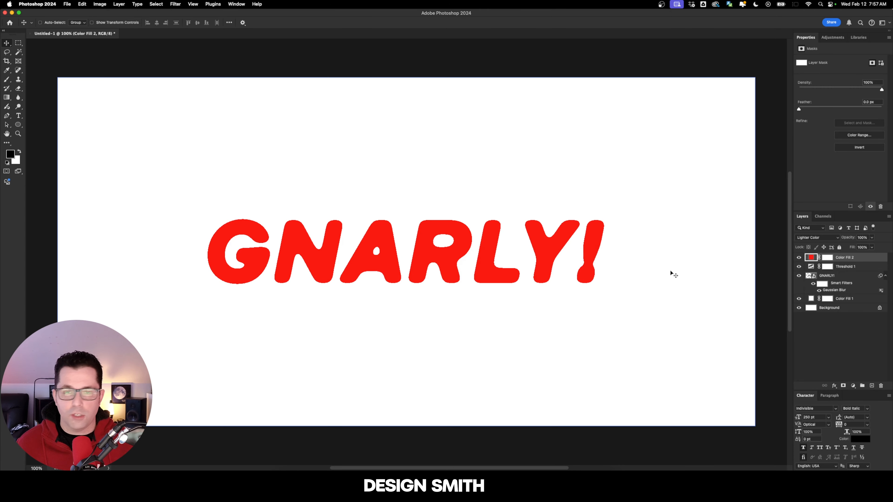
Change the top color fill layer from red to bright green (00ff96).
{"action": "double_click", "coordinate": [811, 258]}
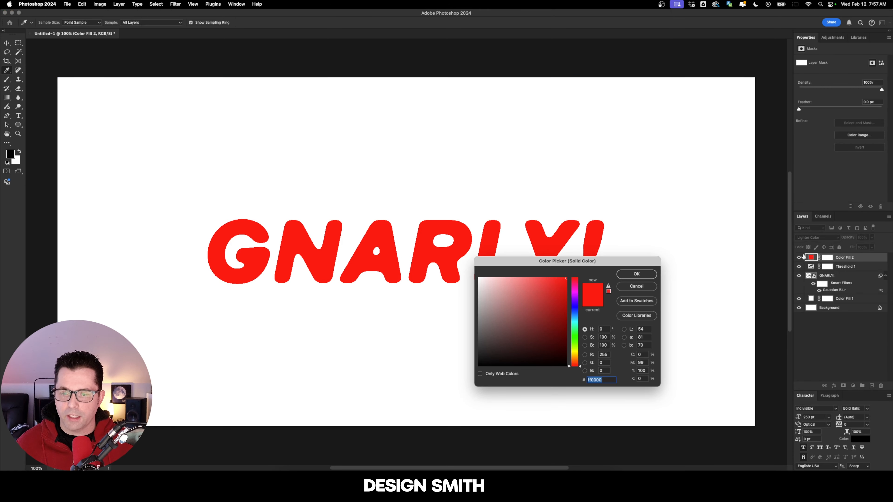
{"action": "left_click", "coordinate": [576, 309]}
{"action": "left_click_drag", "start_coordinate": [576, 309], "coordinate": [575, 327]}
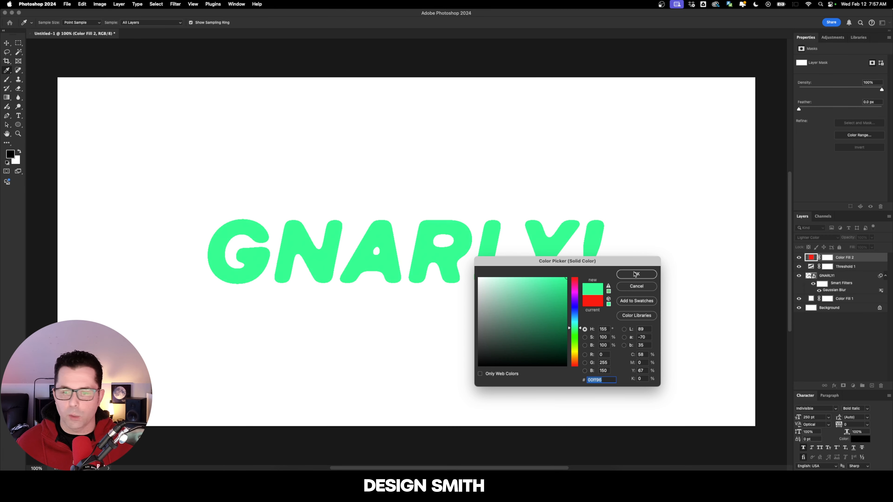
{"action": "left_click", "coordinate": [636, 274]}
Open the GNARLY! smart object's contents, replace the text with TUBULAR!, save it, and return to the main document.
{"action": "left_click", "coordinate": [808, 277]}
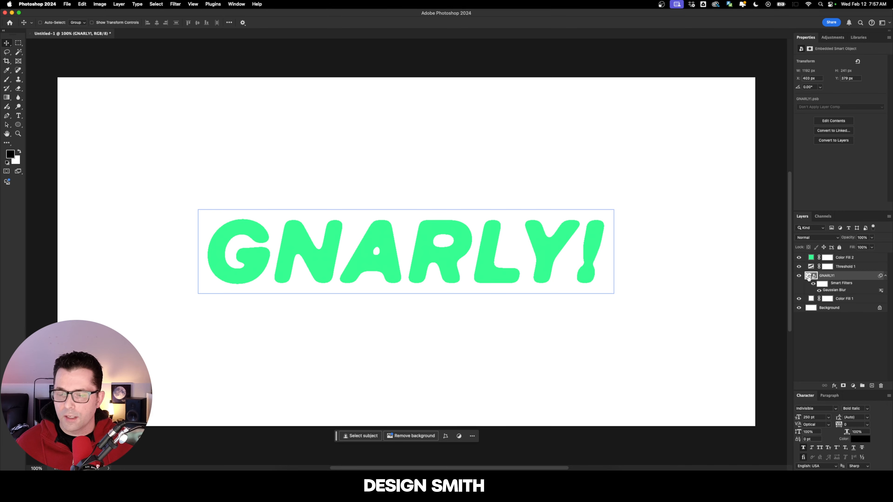
{"action": "double_click", "coordinate": [808, 276]}
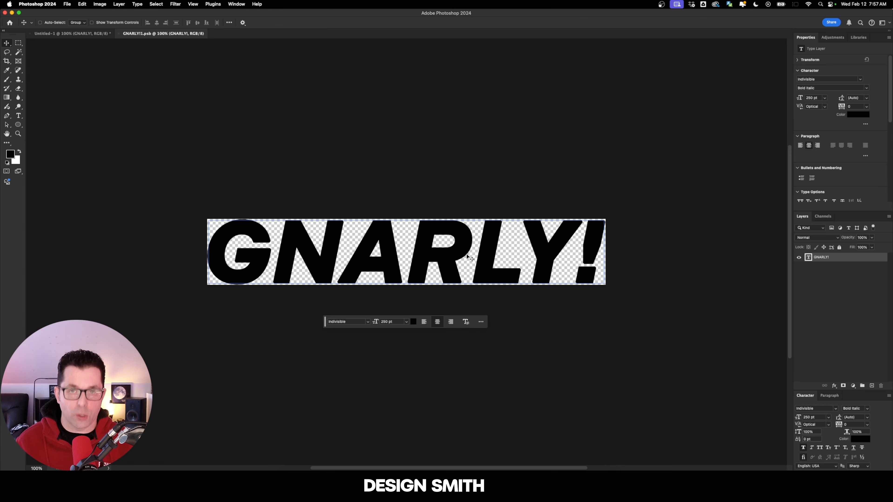
{"action": "double_click", "coordinate": [468, 257]}
{"action": "key", "text": "super+a"}
{"action": "type", "text": "TUBULAR!"}
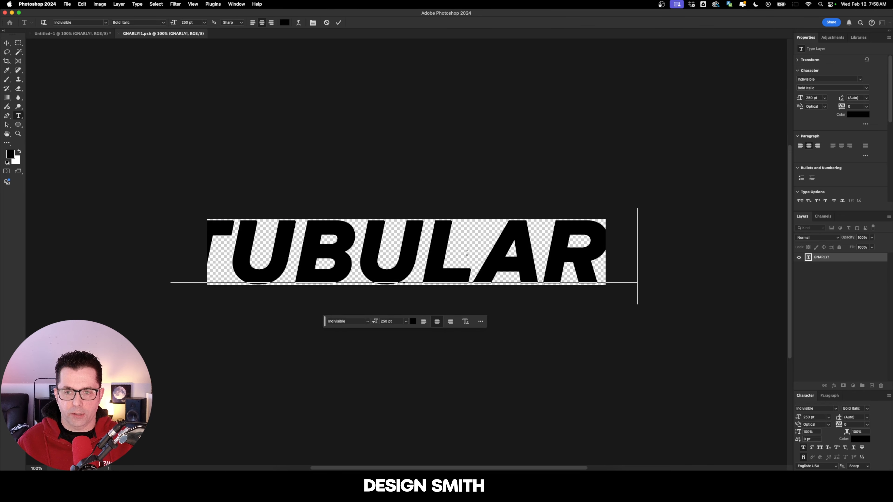
{"action": "key", "text": "super+s"}
{"action": "left_click", "coordinate": [79, 34]}
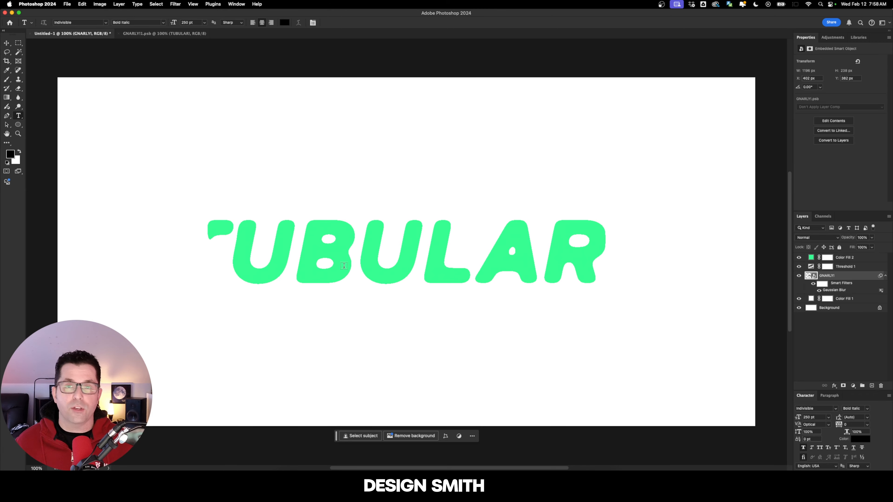
Widen the smart object's canvas to 1600 pixels, save it, and return to the main document.
{"action": "left_click", "coordinate": [170, 34]}
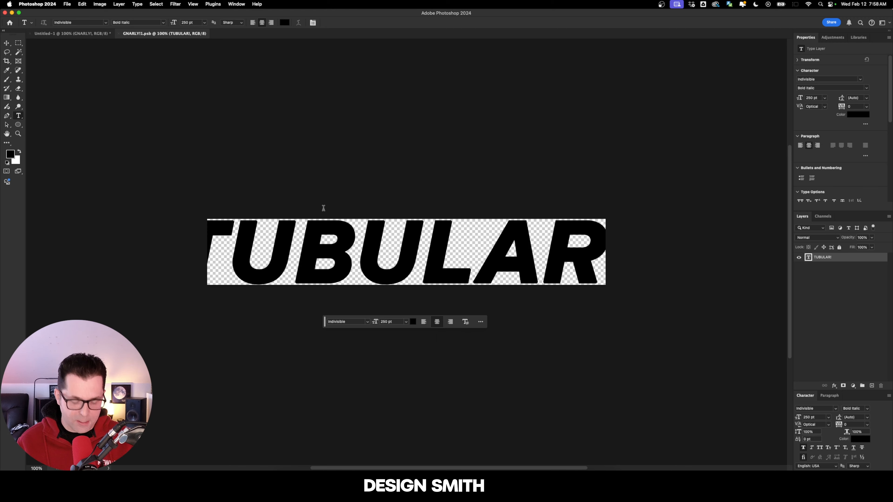
{"action": "key", "text": "super+alt+c"}
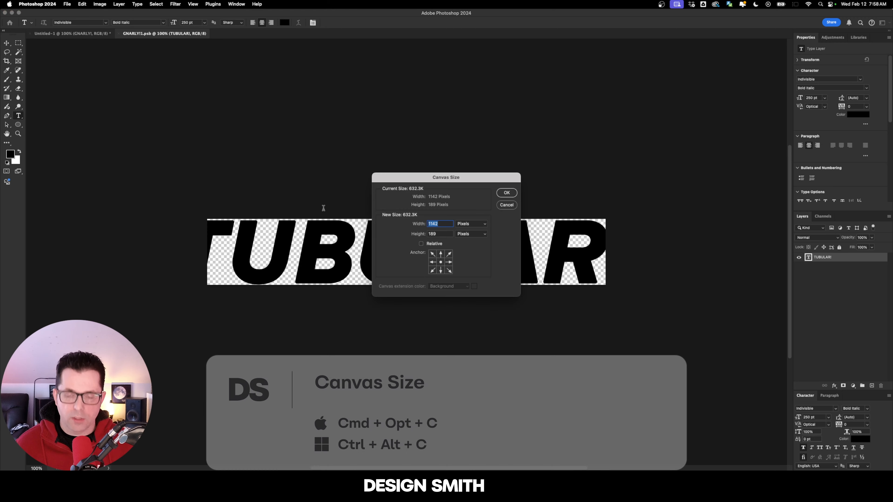
{"action": "type", "text": "1600"}
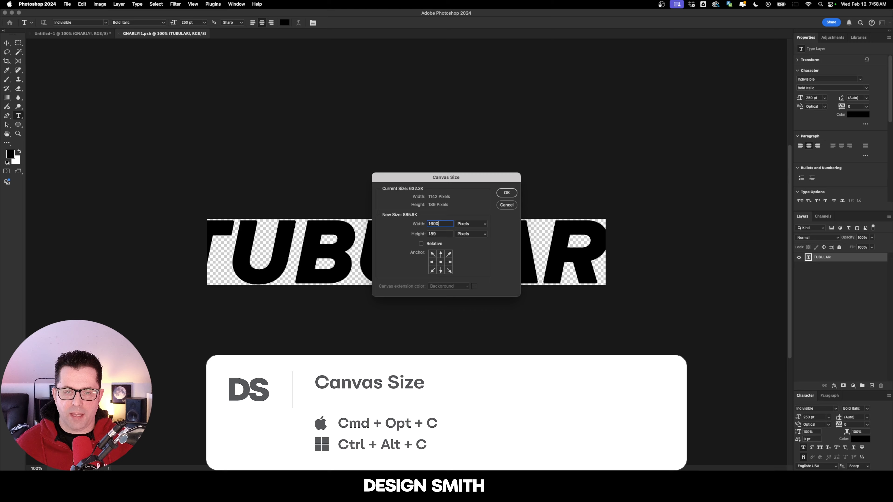
{"action": "key", "text": "Return"}
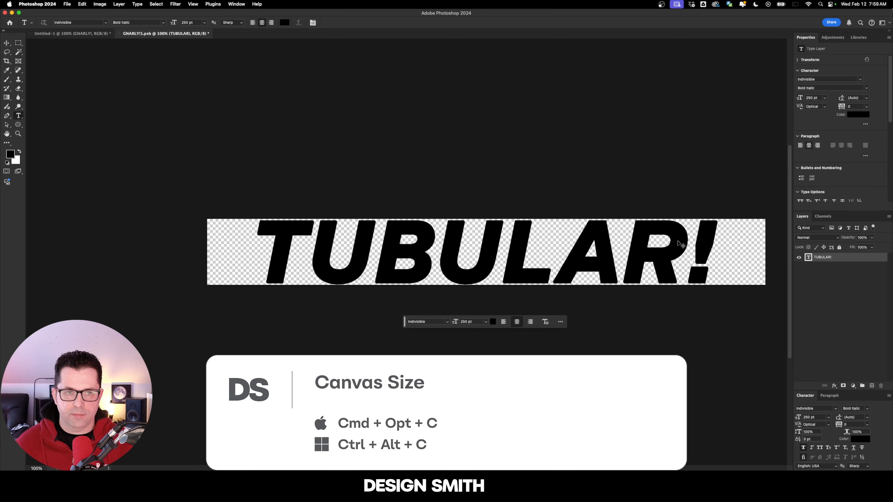
{"action": "key", "text": "super+s"}
{"action": "left_click", "coordinate": [72, 34]}
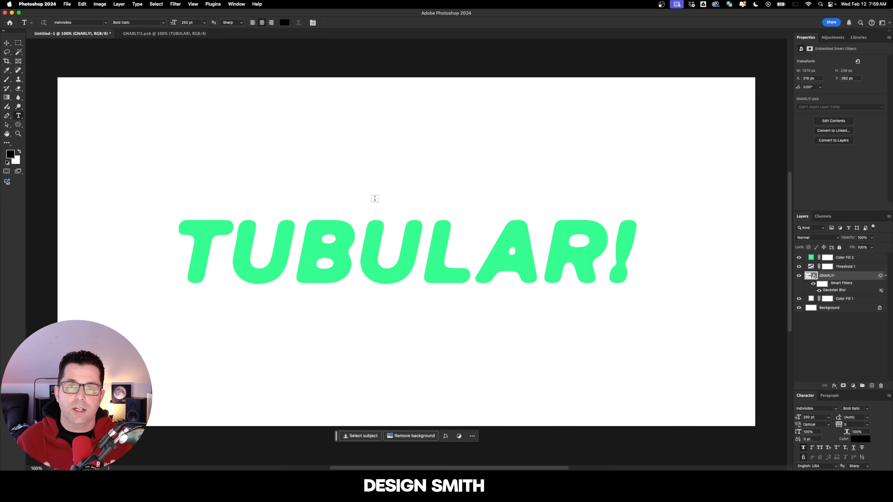
{"action": "key", "text": "v"}
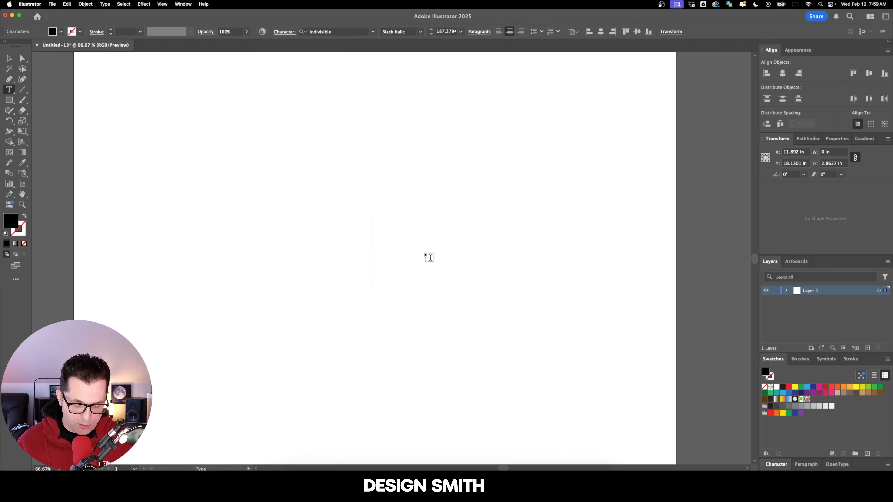
In Illustrator, enter GNARLY! as point text on the artboard and finish editing the text.
{"action": "type", "text": "GNARLY!"}
{"action": "key", "text": "Escape"}
{"action": "left_click", "coordinate": [465, 187]}
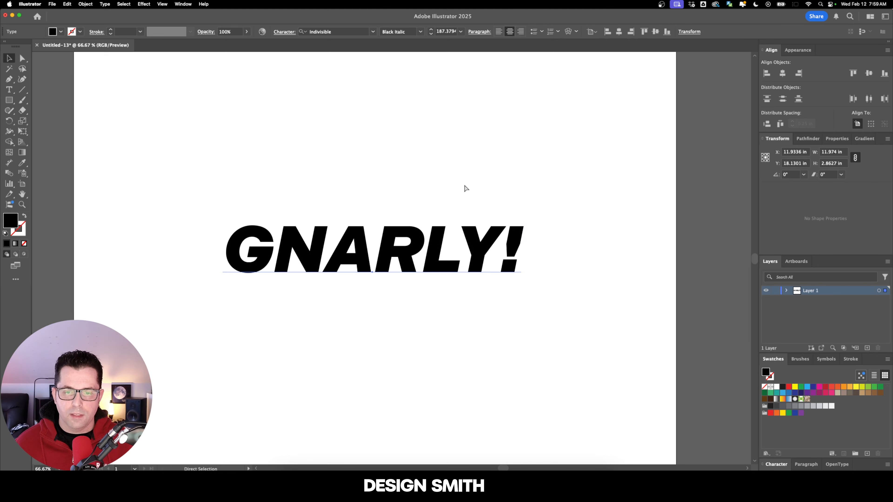
Copy the GNARLY! text from Illustrator, switch to Photoshop and paste it as a Smart Object scaled to about 117%.
{"action": "left_click", "coordinate": [440, 283]}
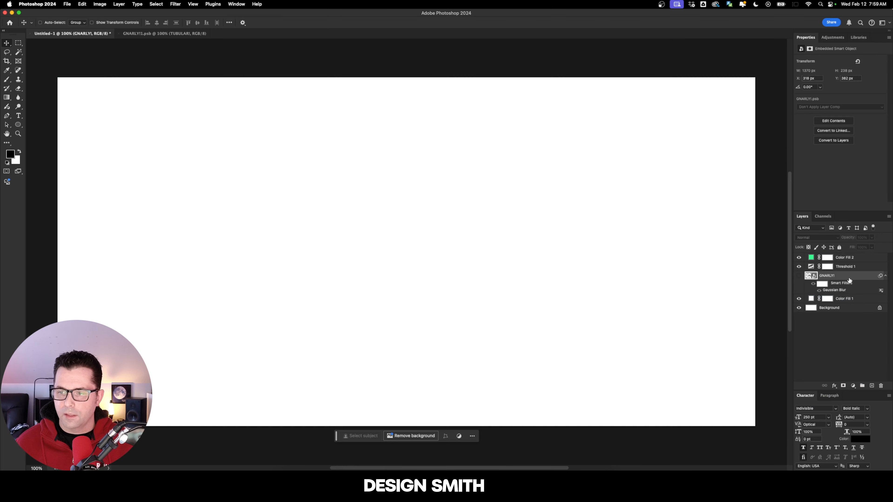
{"action": "key", "text": "super+v"}
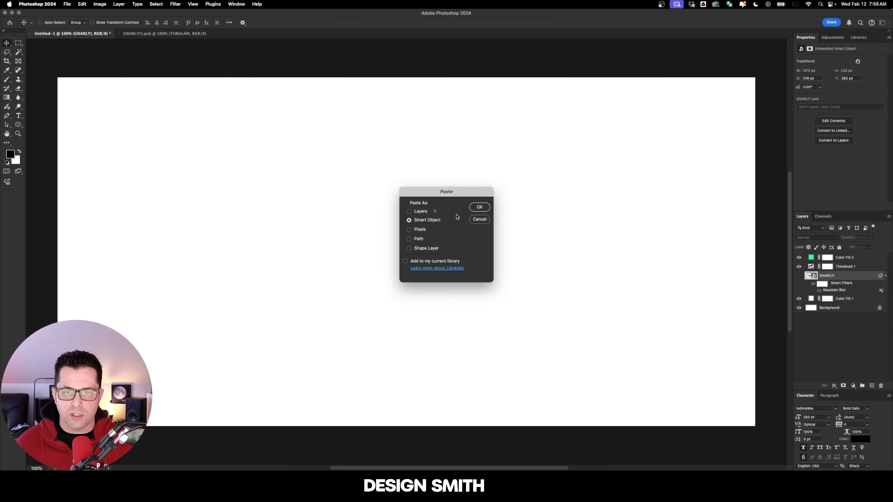
{"action": "left_click", "coordinate": [479, 208]}
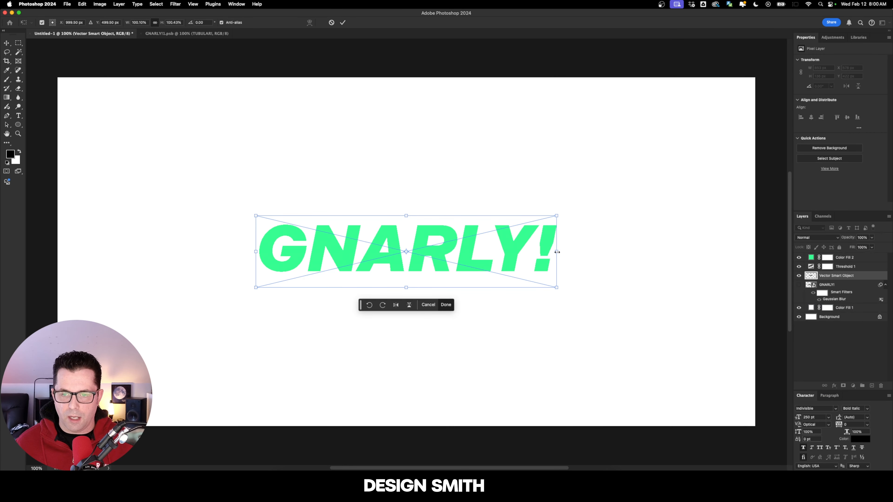
{"action": "left_click_drag", "start_coordinate": [557, 252], "coordinate": [582, 252]}
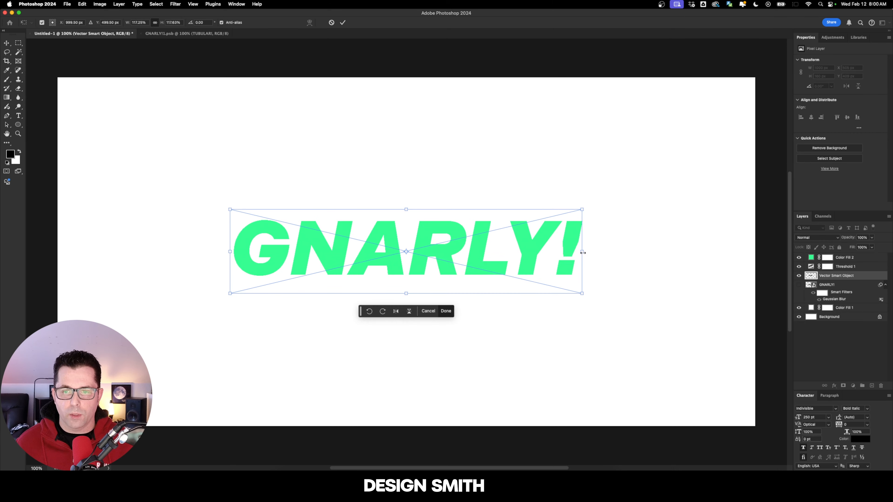
Copy the Gaussian Blur smart filter from the GNARLY! layer onto the vector smart object and delete the original GNARLY! layer.
{"action": "left_click", "coordinate": [863, 286]}
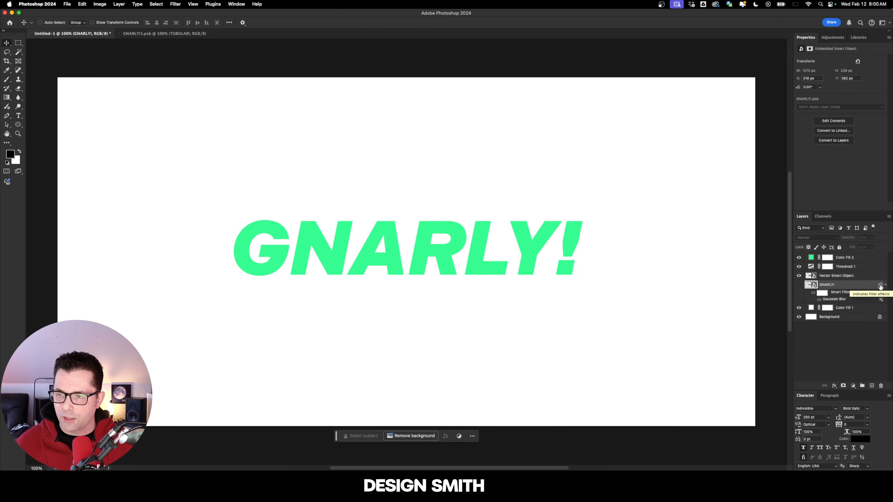
{"action": "left_click_drag", "start_coordinate": [881, 286], "coordinate": [880, 279]}
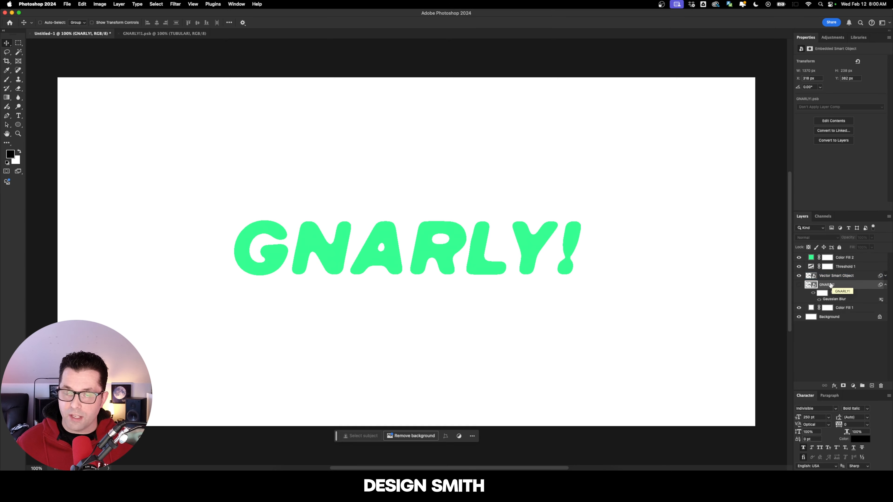
{"action": "left_click", "coordinate": [814, 279]}
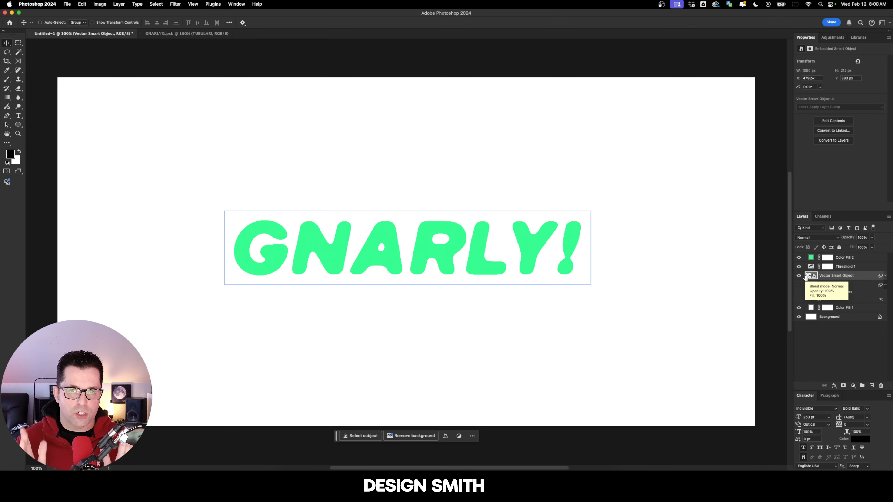
{"action": "left_click", "coordinate": [811, 285]}
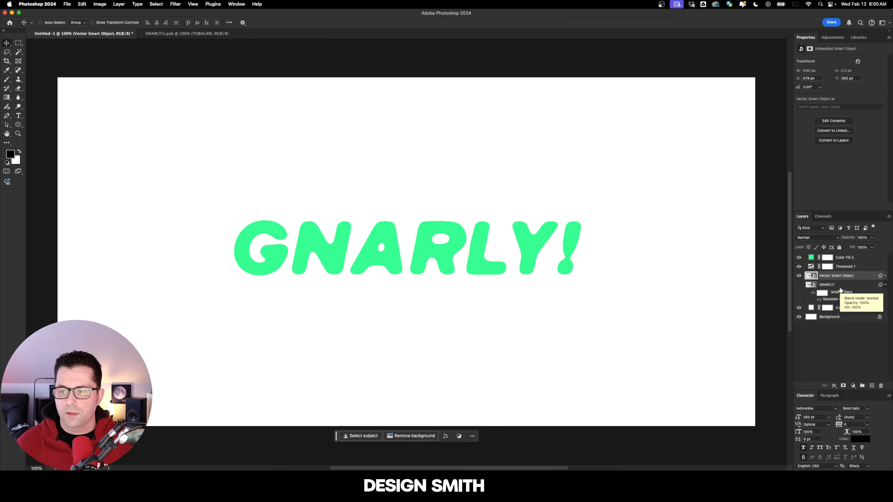
{"action": "left_click", "coordinate": [809, 276]}
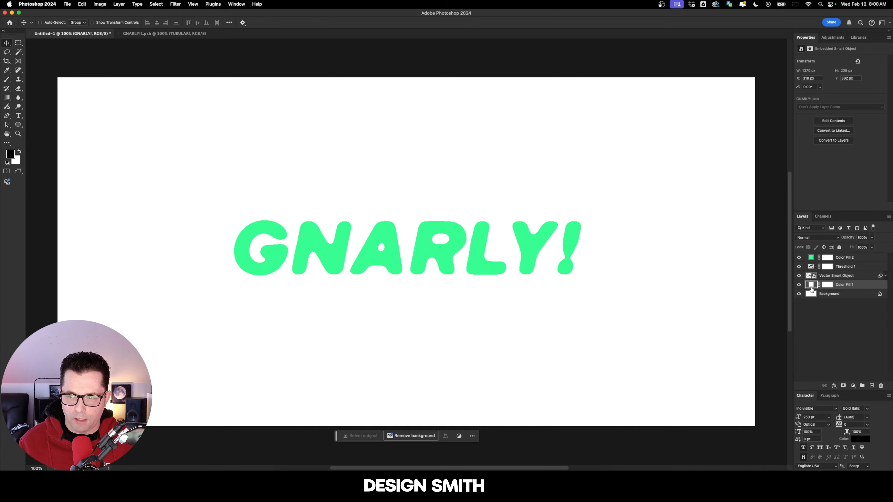
Open the vector smart object's contents in Illustrator, replace the text with TUBULAR!, save it, and return to Photoshop.
{"action": "double_click", "coordinate": [809, 277]}
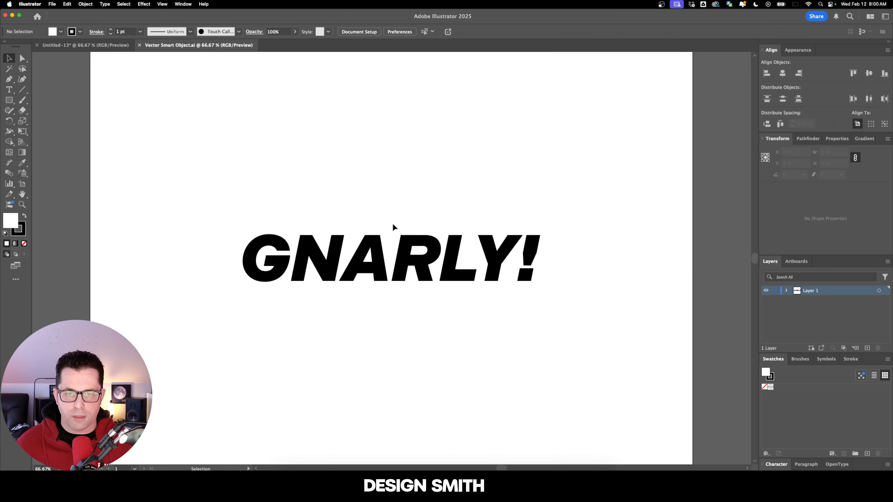
{"action": "triple_click", "coordinate": [443, 257]}
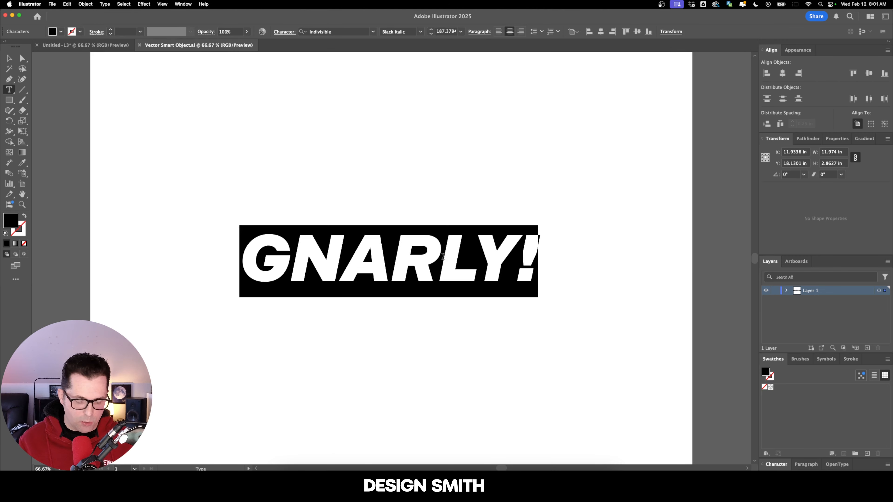
{"action": "type", "text": "TUBULAR!"}
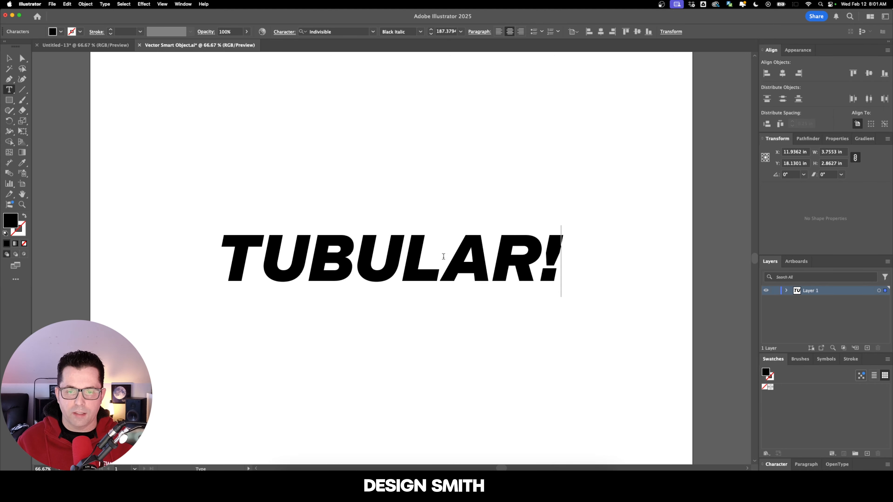
{"action": "key", "text": "Escape"}
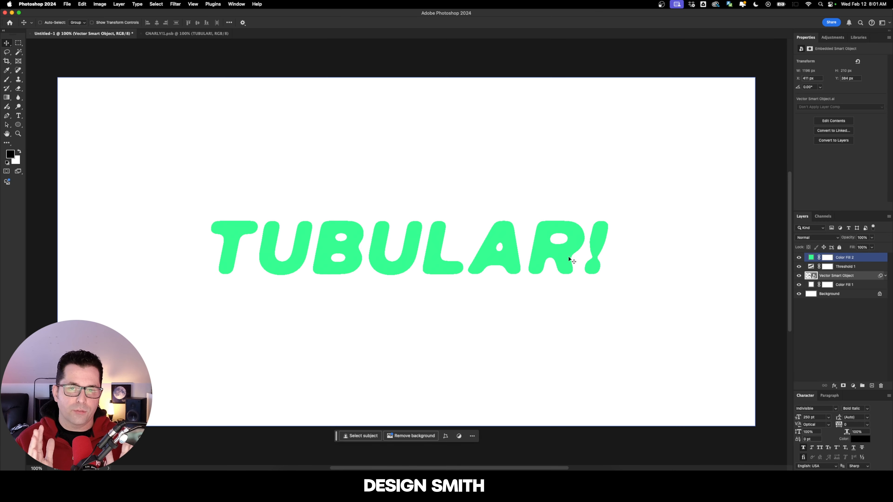
Change the top color fill layer to purple (6600ff).
{"action": "left_click_drag", "start_coordinate": [575, 310], "coordinate": [576, 300]}
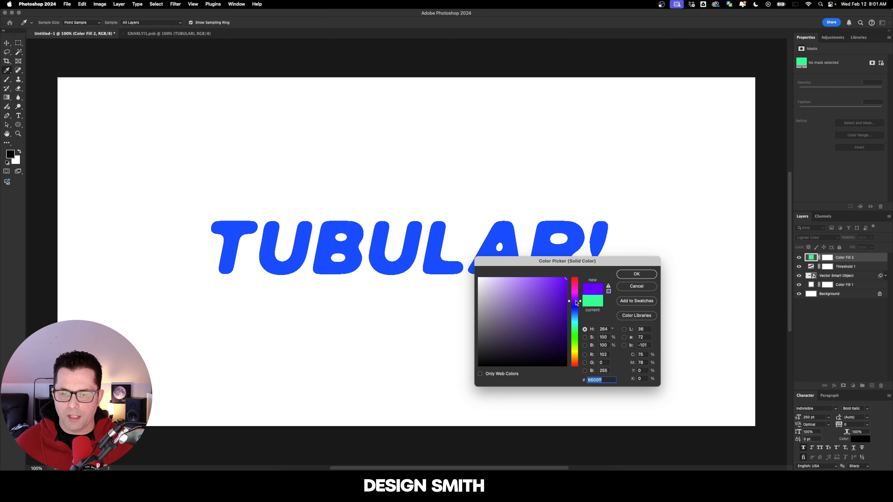
{"action": "left_click", "coordinate": [636, 274]}
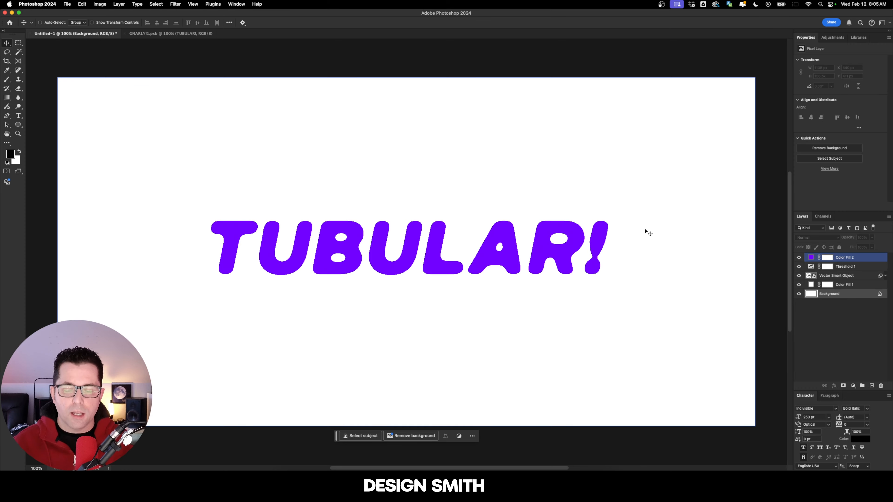
Select all layers, including the Background, and merge them into one.
{"action": "left_click", "coordinate": [845, 298]}
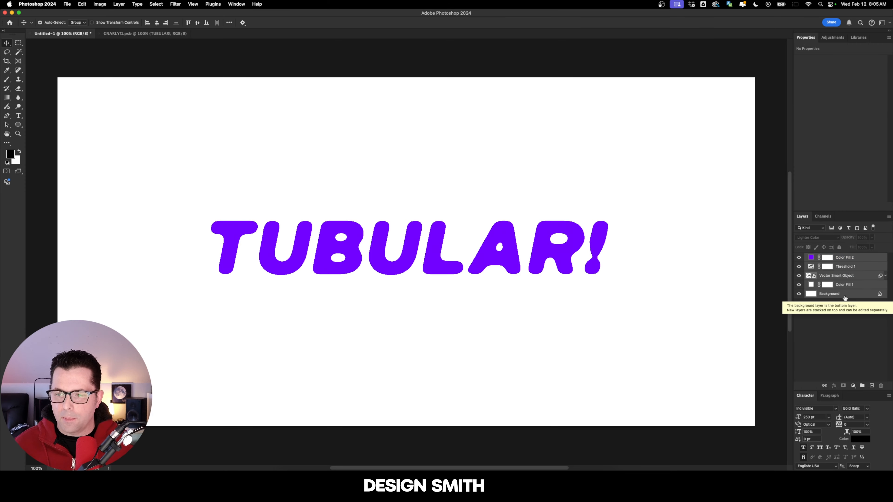
{"action": "key", "text": "super+e"}
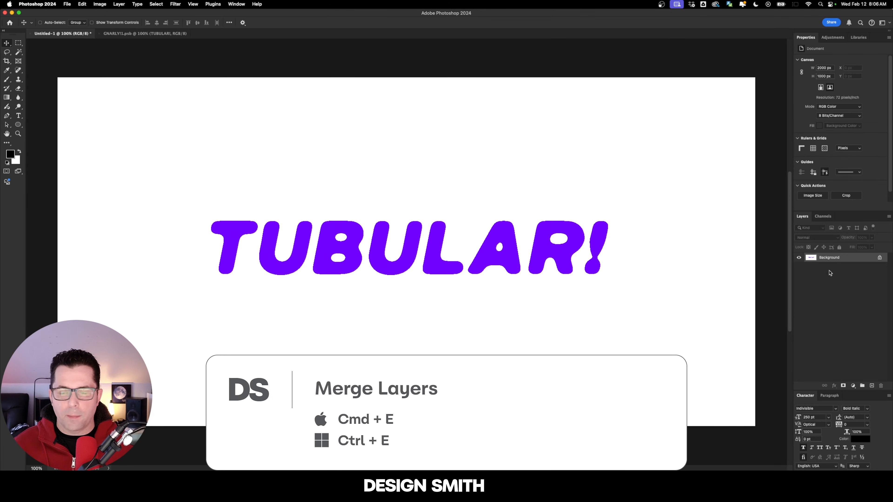
Select the purple lettering with Color Range set to Shadows, copy it to a new layer, and check it with the background hidden.
{"action": "left_click", "coordinate": [151, 3]}
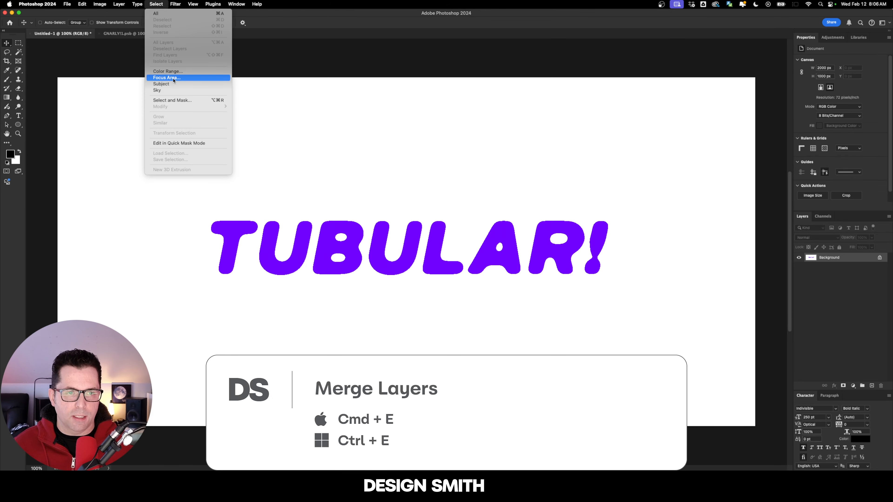
{"action": "left_click", "coordinate": [226, 74]}
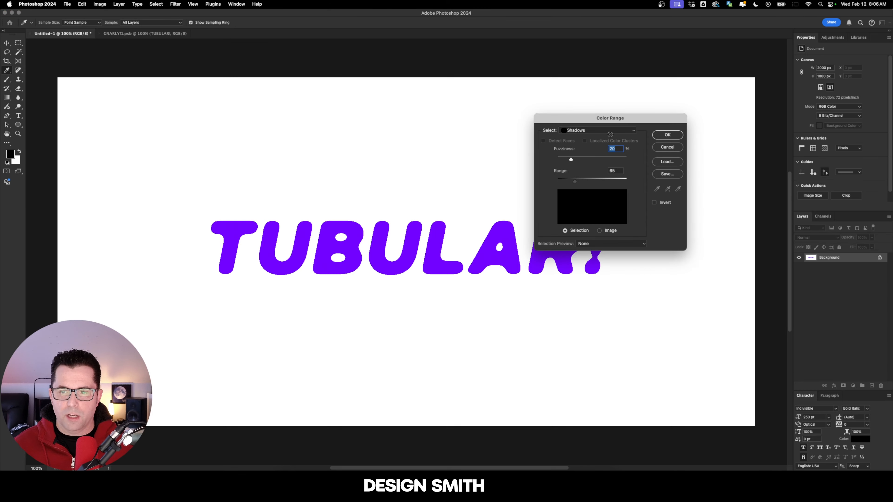
{"action": "left_click", "coordinate": [668, 135]}
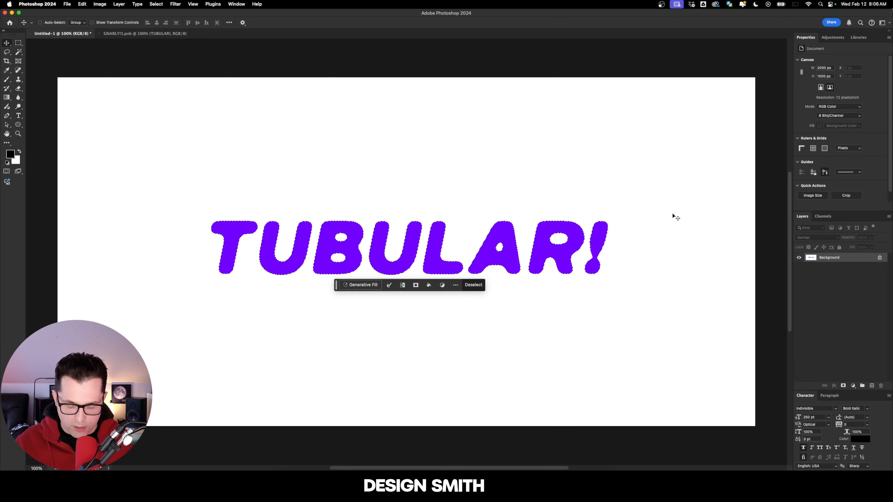
{"action": "key", "text": "super+j"}
{"action": "left_click", "coordinate": [799, 267]}
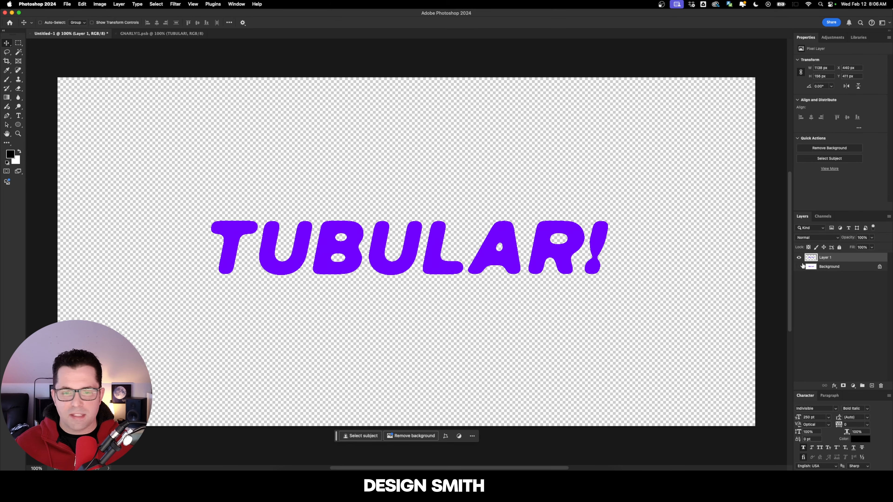
{"action": "left_click", "coordinate": [799, 266]}
Fill the Background layer with white and move the separated lettering up and to the right.
{"action": "left_click", "coordinate": [846, 270]}
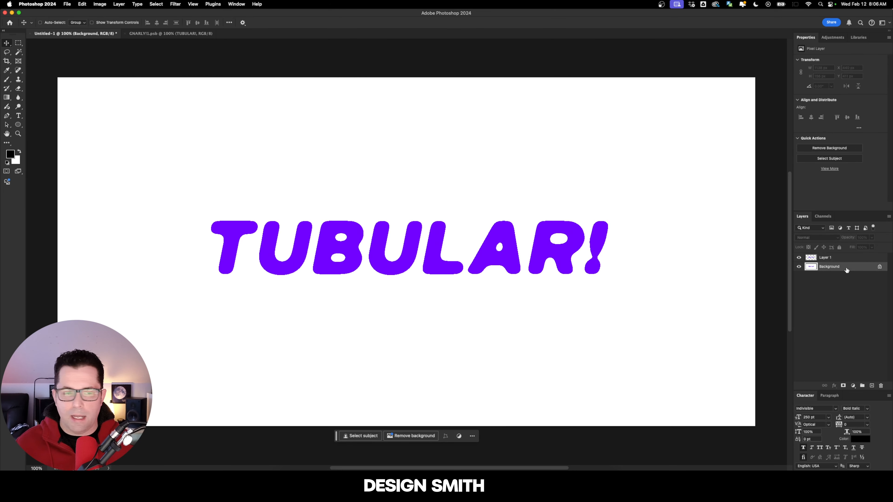
{"action": "left_click", "coordinate": [844, 257]}
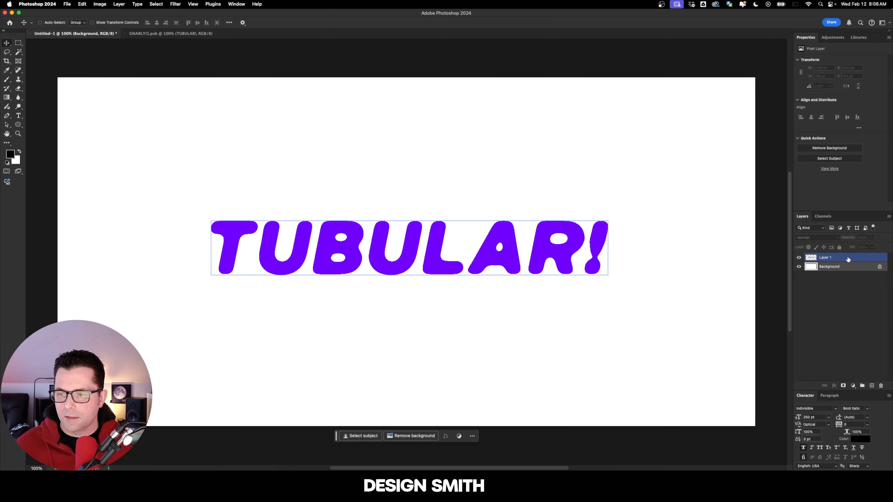
{"action": "left_click_drag", "start_coordinate": [433, 246], "coordinate": [485, 220]}
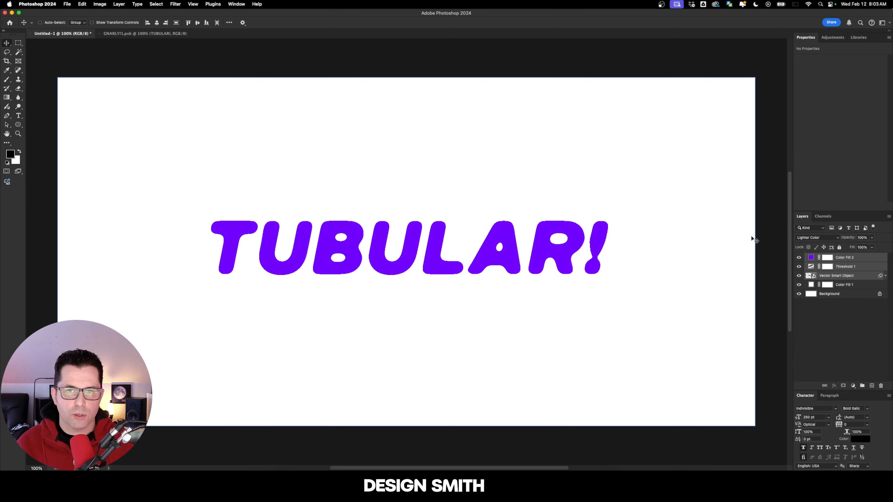